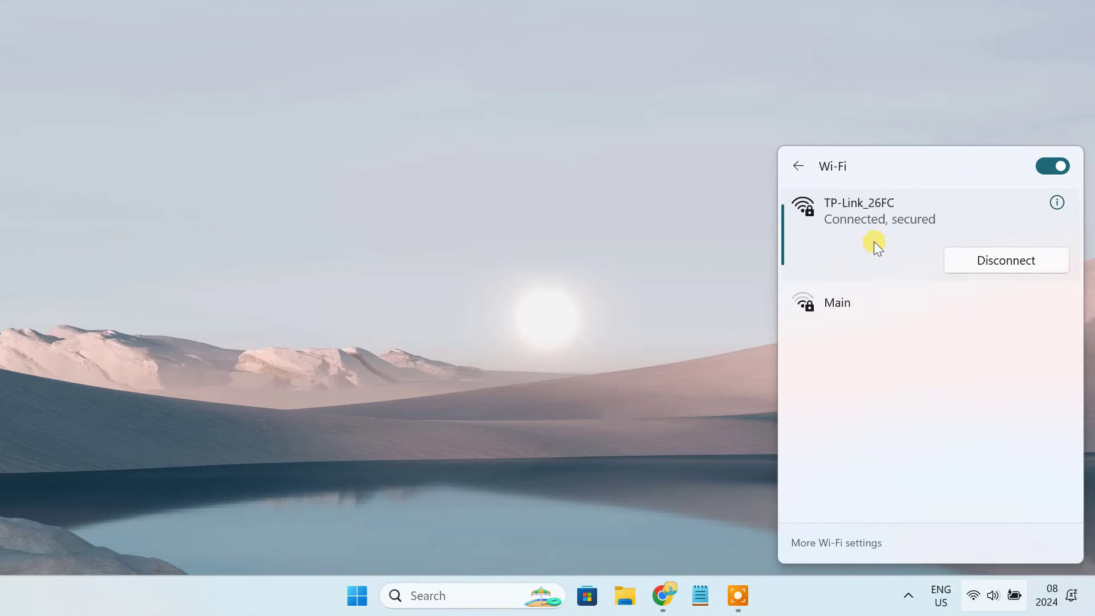
Step: Load the router admin page at 192.168.0.1 in Chrome
{"action": "left_click", "coordinate": [663, 596]}
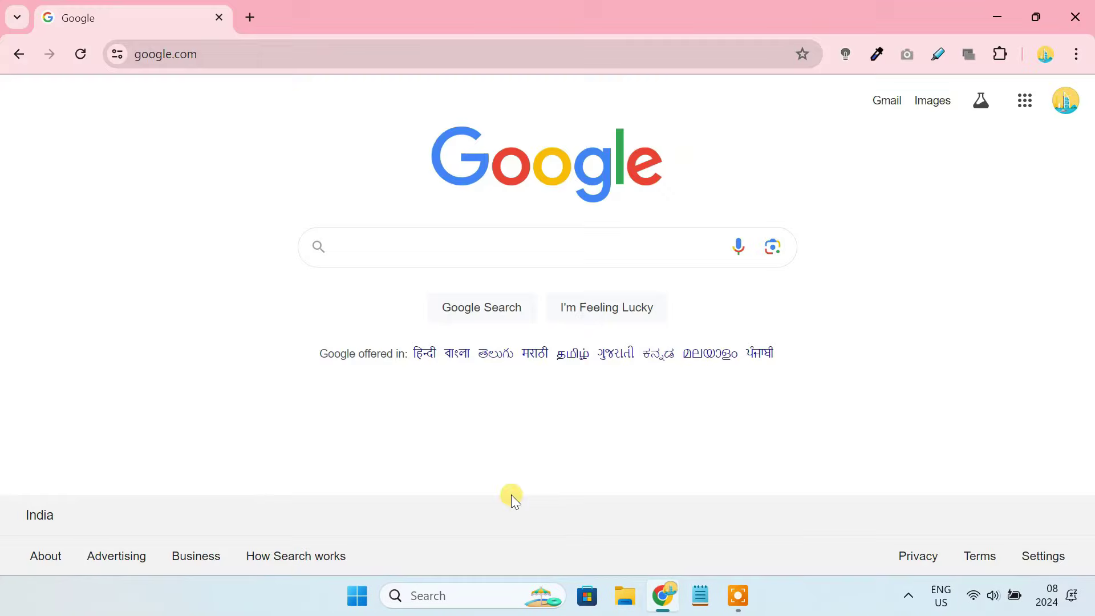
{"action": "left_click", "coordinate": [259, 52]}
{"action": "key", "text": "BackSpace"}
{"action": "type", "text": "192."}
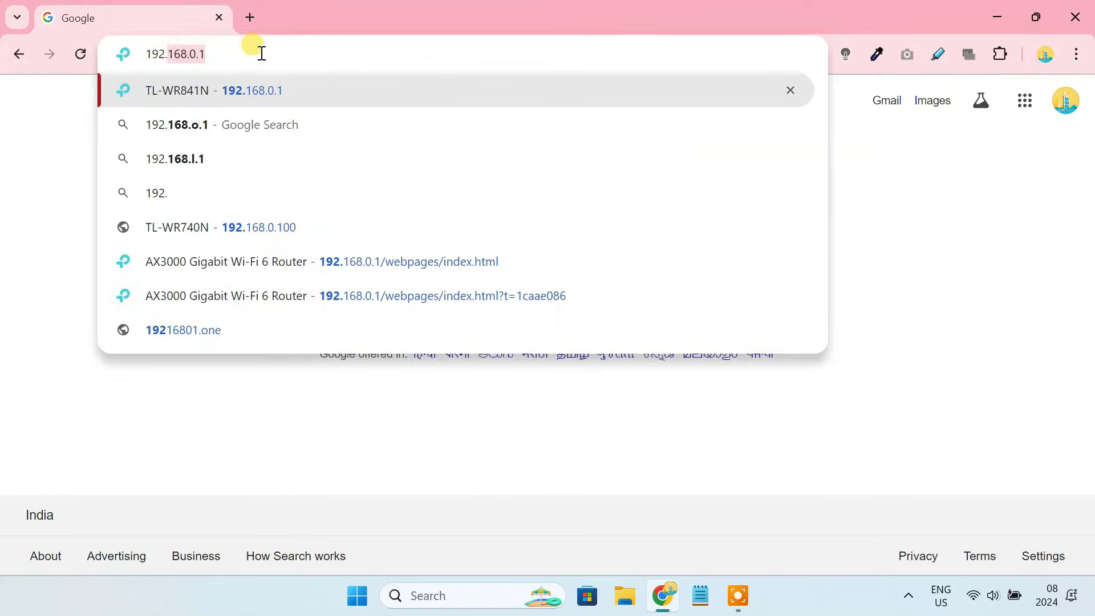
{"action": "type", "text": "168.0.1"}
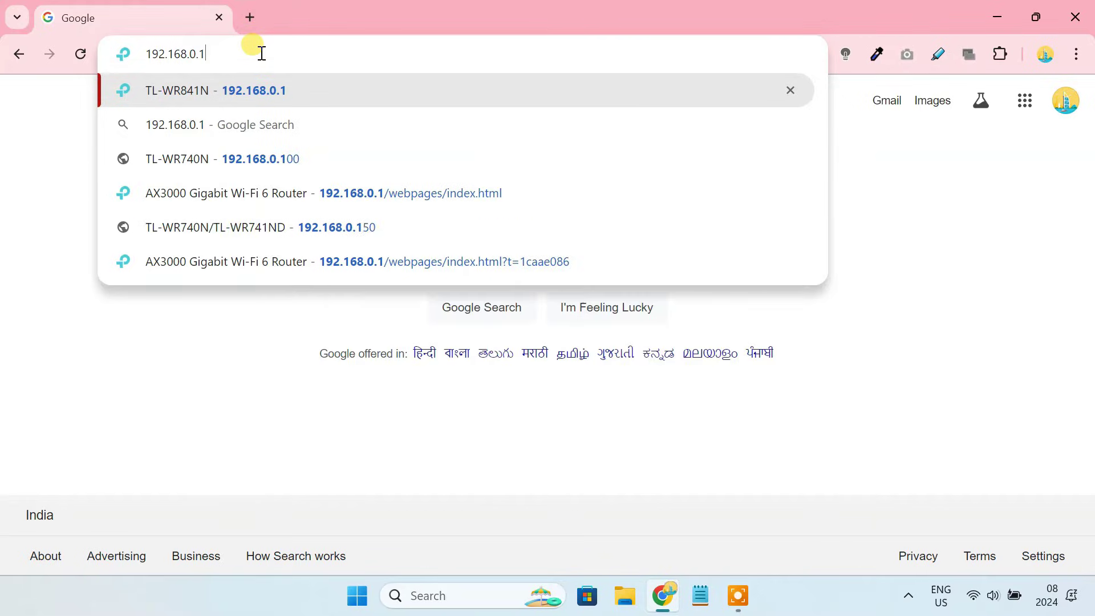
{"action": "key", "text": "Return"}
Step: Sign in to the router admin with the router username and password
{"action": "left_click", "coordinate": [524, 349]}
{"action": "type", "text": "admin"}
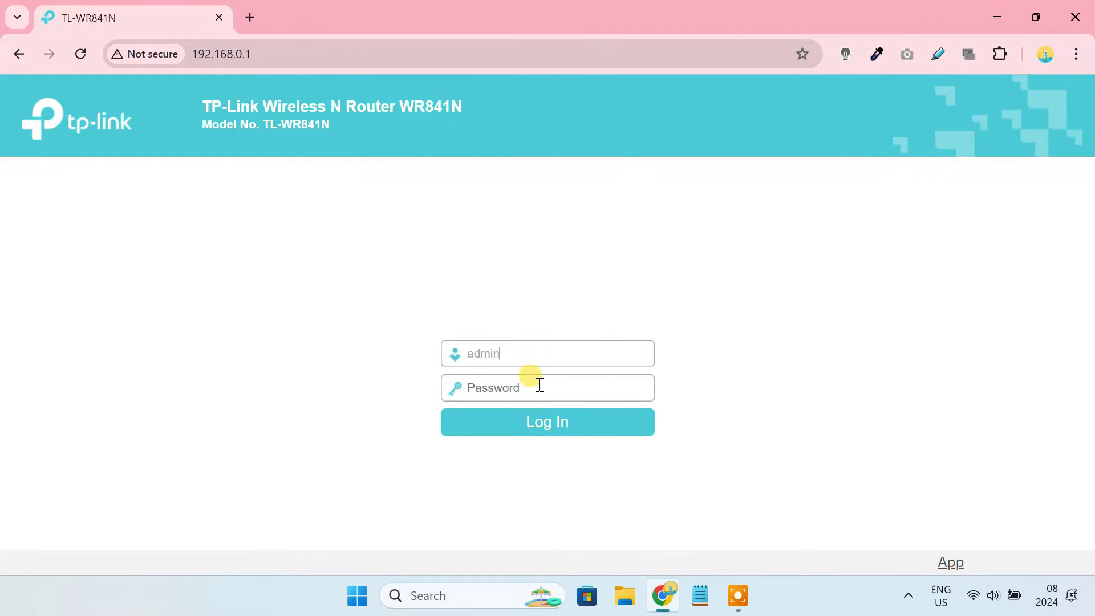
{"action": "left_click", "coordinate": [538, 385]}
{"action": "type", "text": "adm"}
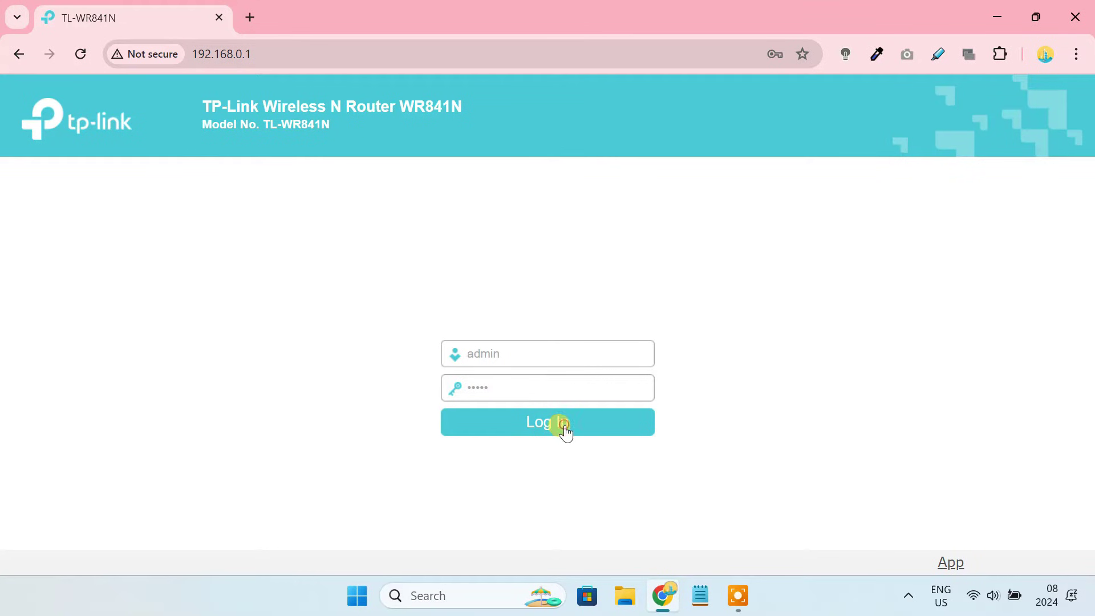
{"action": "left_click", "coordinate": [564, 429]}
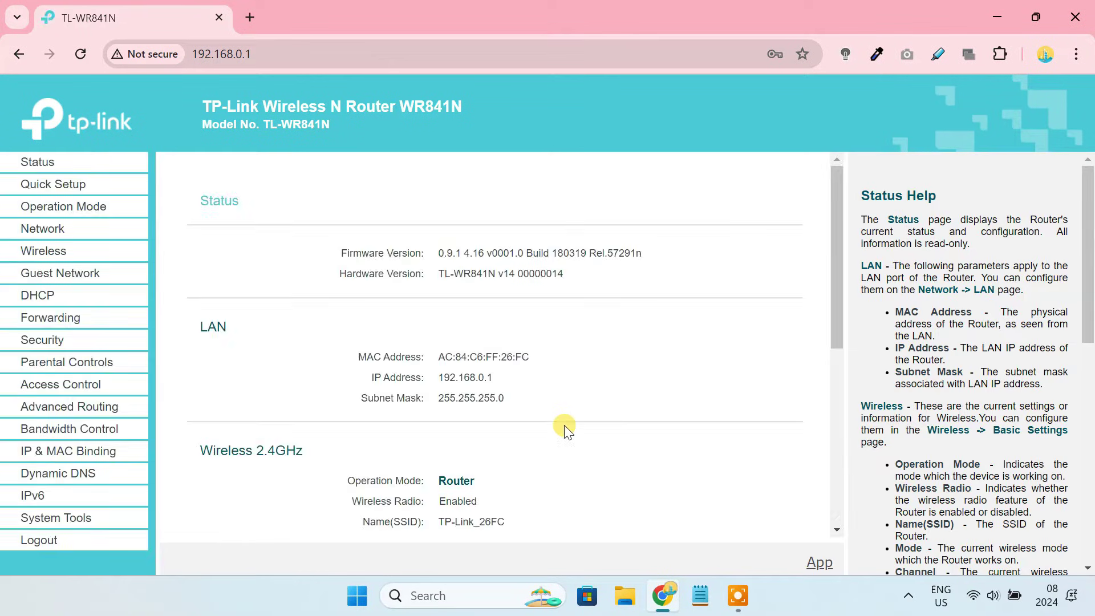
Step: Save the WAN connection type as Dynamic IP
{"action": "left_click", "coordinate": [46, 229]}
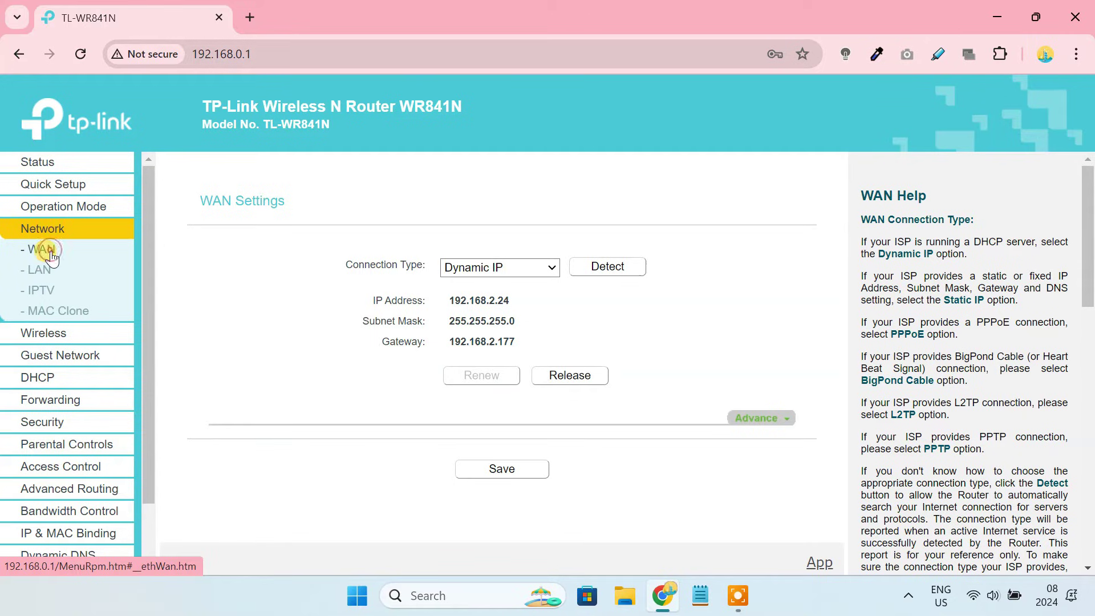
{"action": "left_click", "coordinate": [513, 265]}
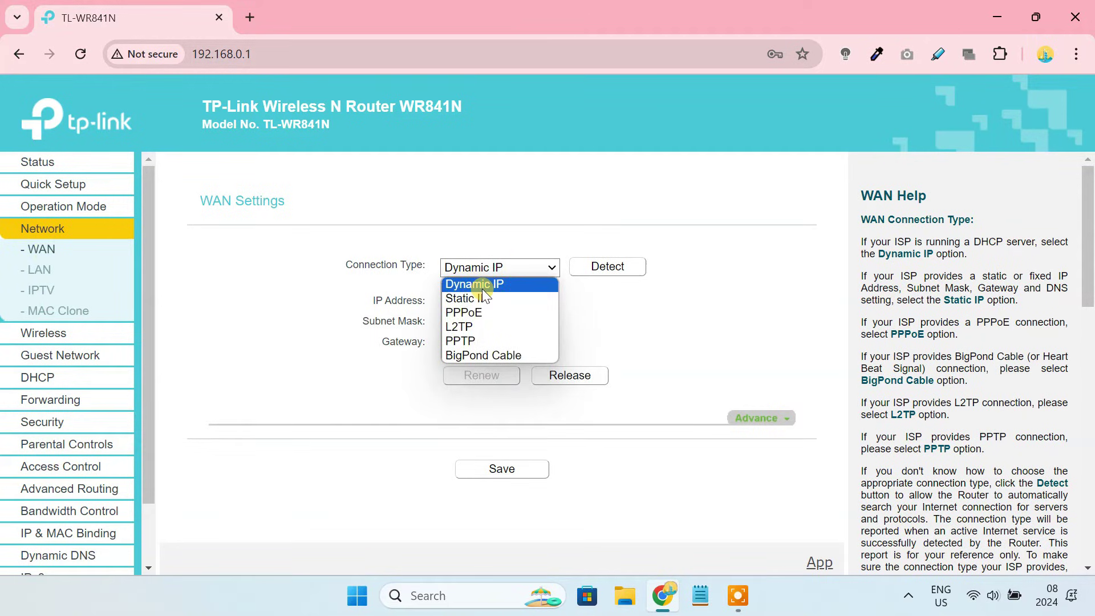
{"action": "left_click", "coordinate": [502, 285]}
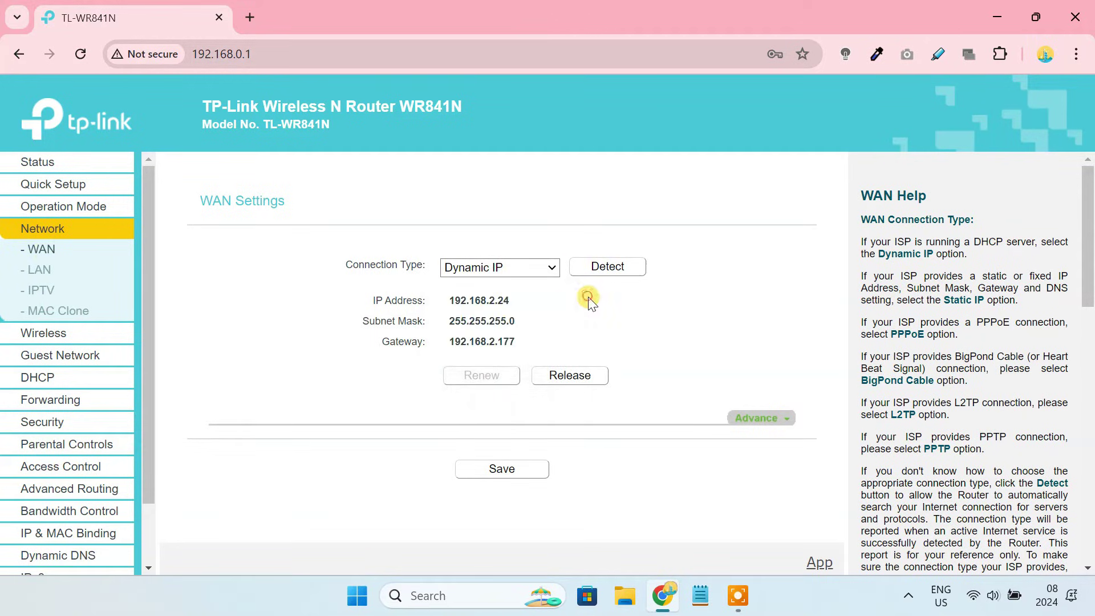
{"action": "left_click", "coordinate": [516, 478]}
{"action": "left_click", "coordinate": [250, 17]}
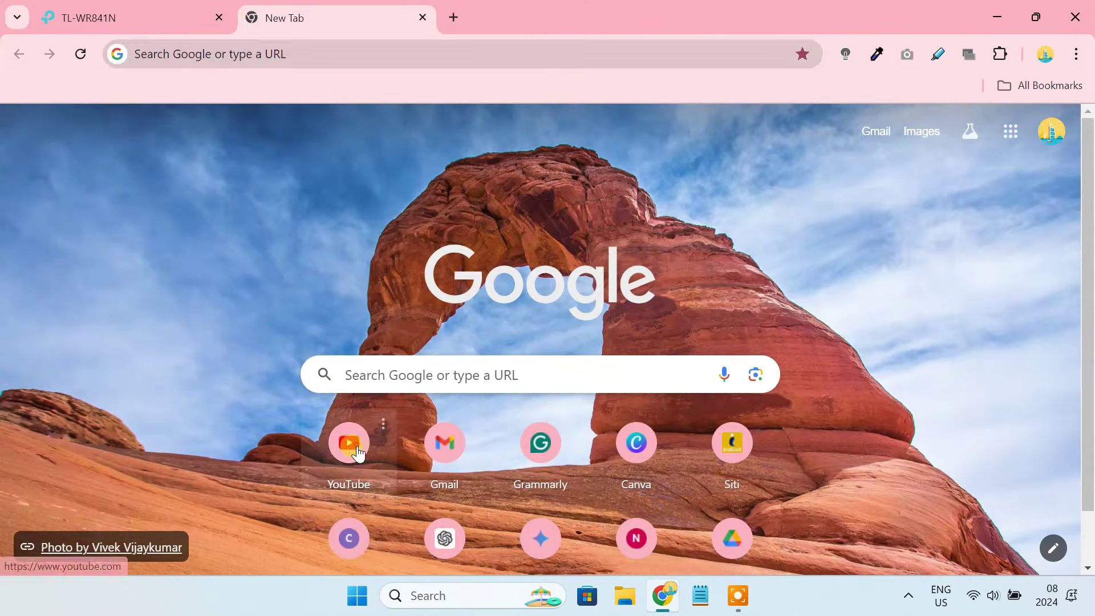
Step: Open YouTube from the New Tab page shortcut
{"action": "left_click", "coordinate": [358, 443]}
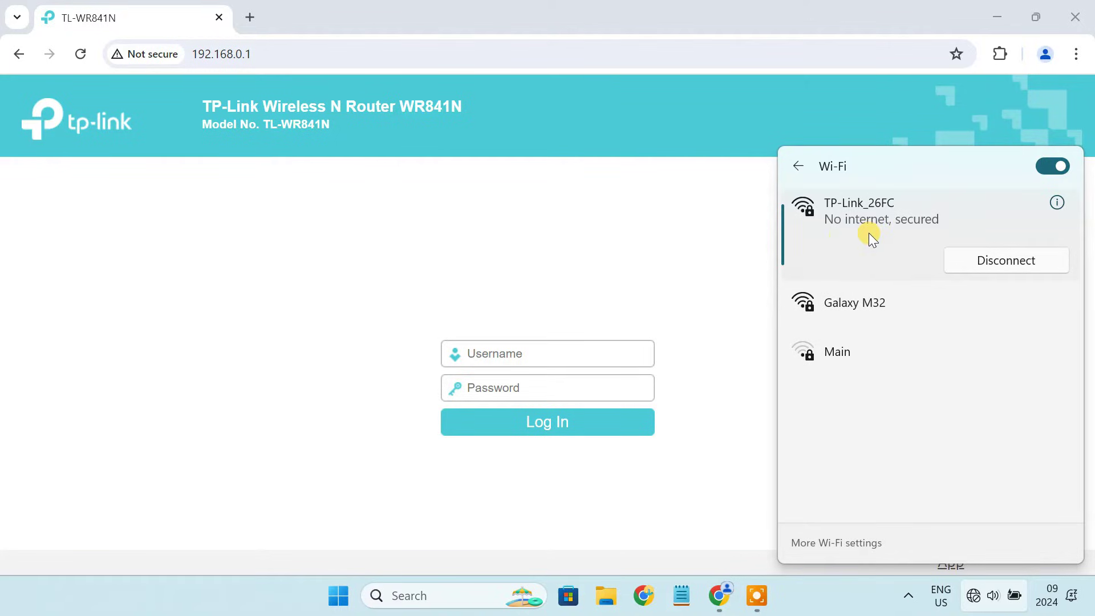
Step: Sign back in to the router admin with the router username and password
{"action": "left_click", "coordinate": [690, 320]}
{"action": "left_click", "coordinate": [525, 354]}
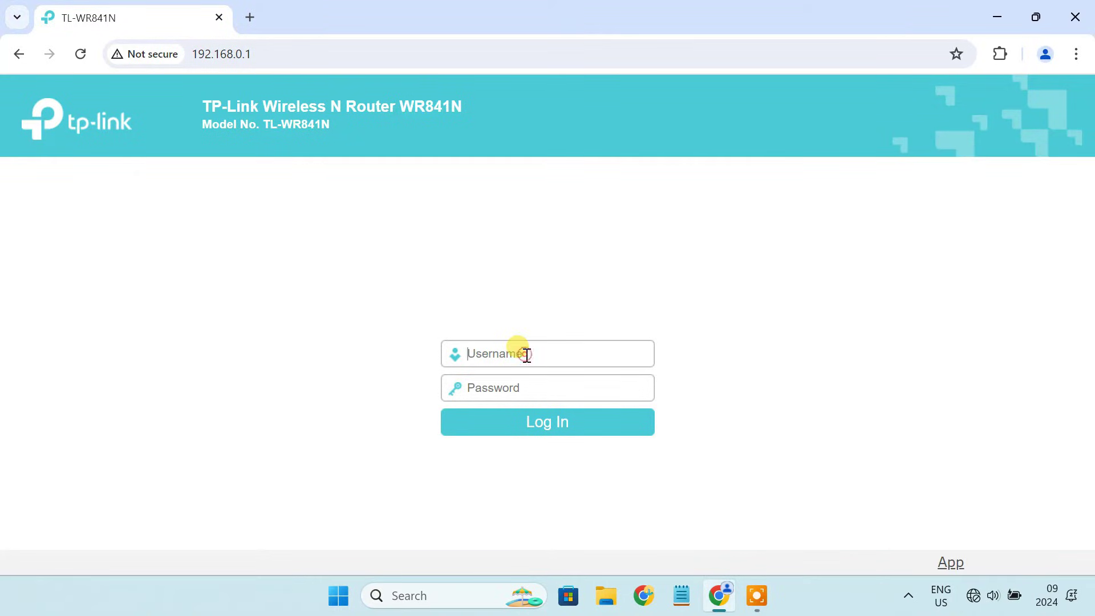
{"action": "type", "text": "admin"}
{"action": "left_click", "coordinate": [522, 388]}
{"action": "type", "text": "admi"}
{"action": "left_click", "coordinate": [548, 422]}
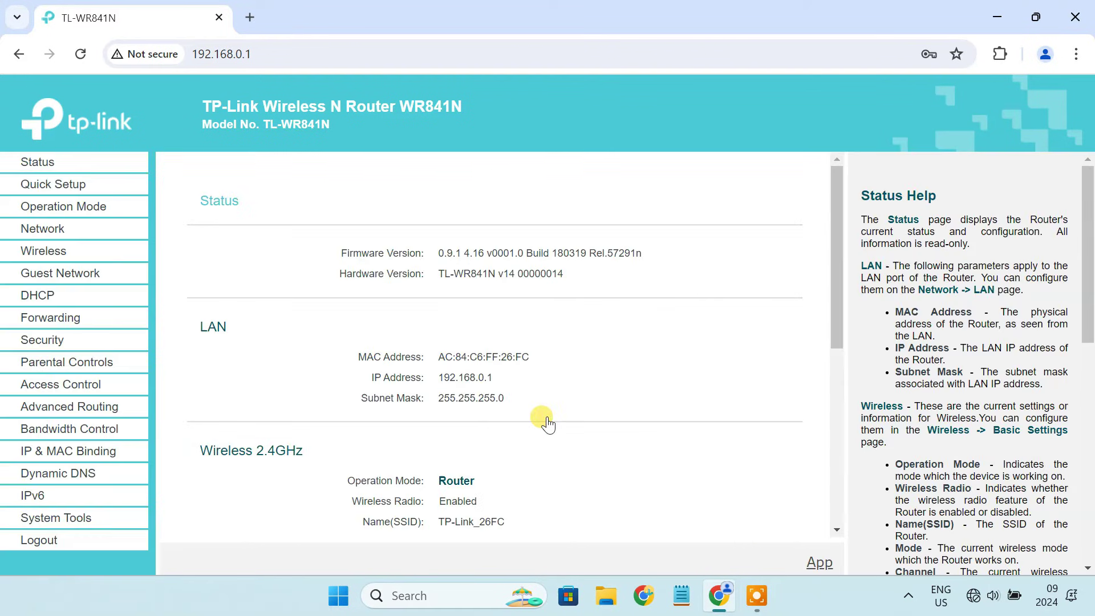
Step: Run Quick Setup in Range Extender mode and pick Galaxy M32 as the network to bridge
{"action": "left_click", "coordinate": [76, 192]}
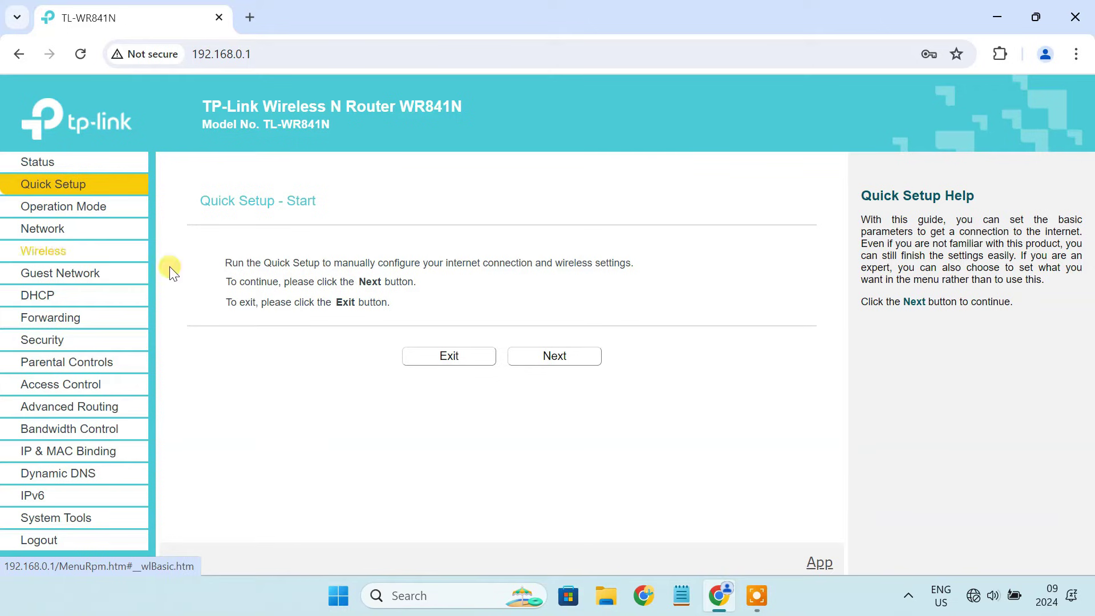
{"action": "left_click", "coordinate": [562, 370]}
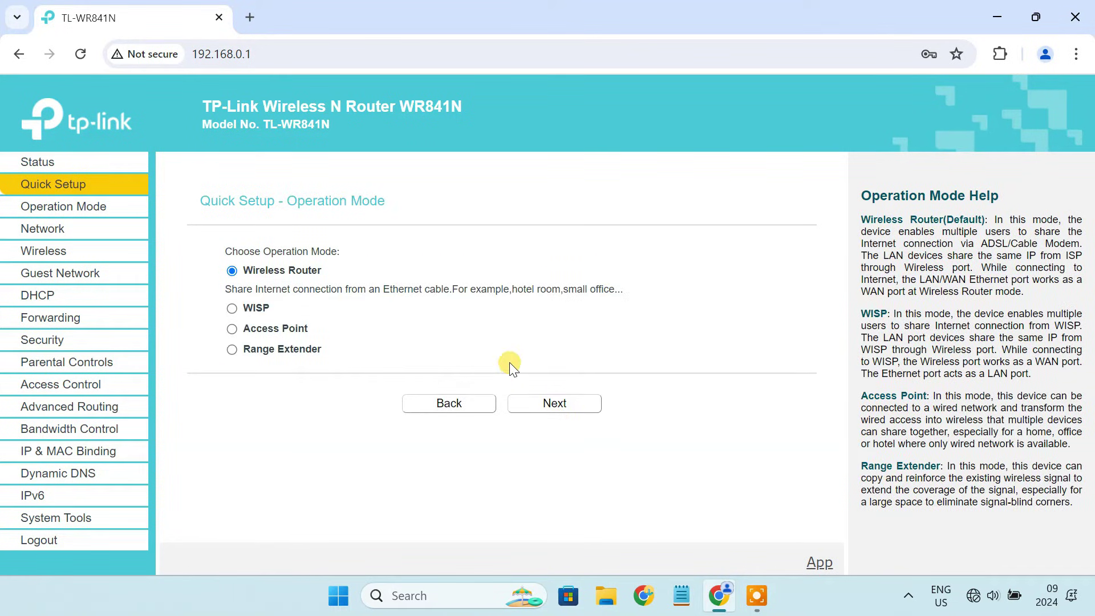
{"action": "left_click", "coordinate": [232, 350]}
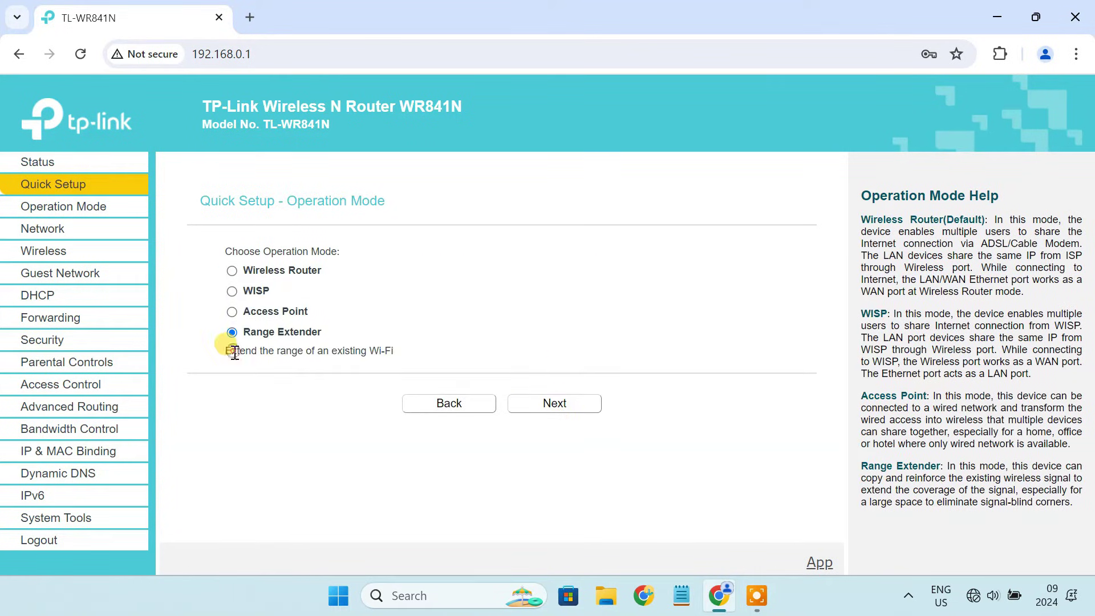
{"action": "left_click", "coordinate": [567, 409]}
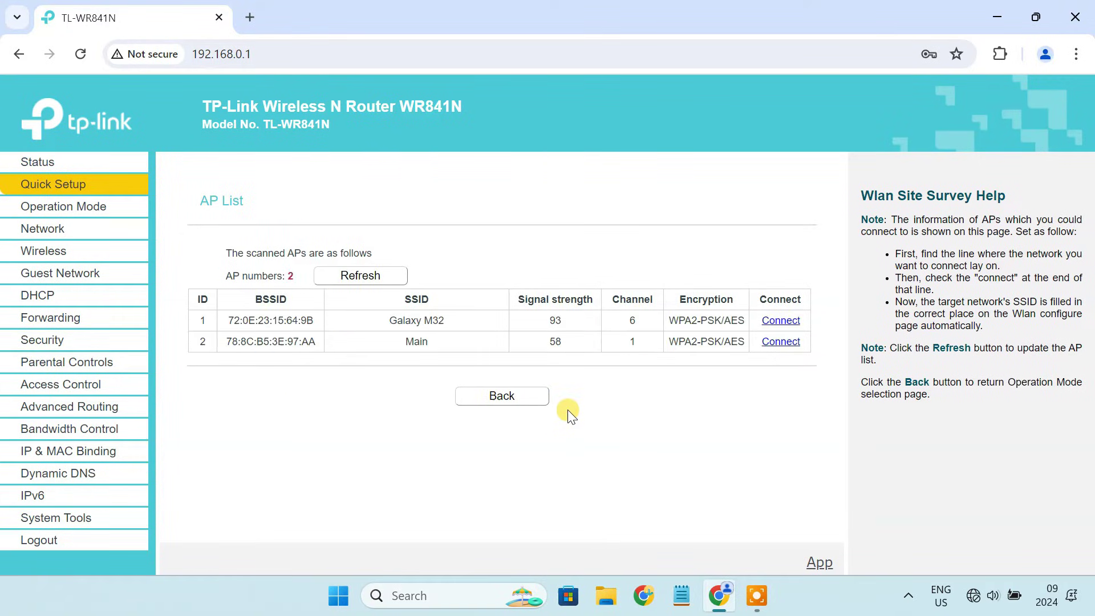
{"action": "triple_click", "coordinate": [396, 320]}
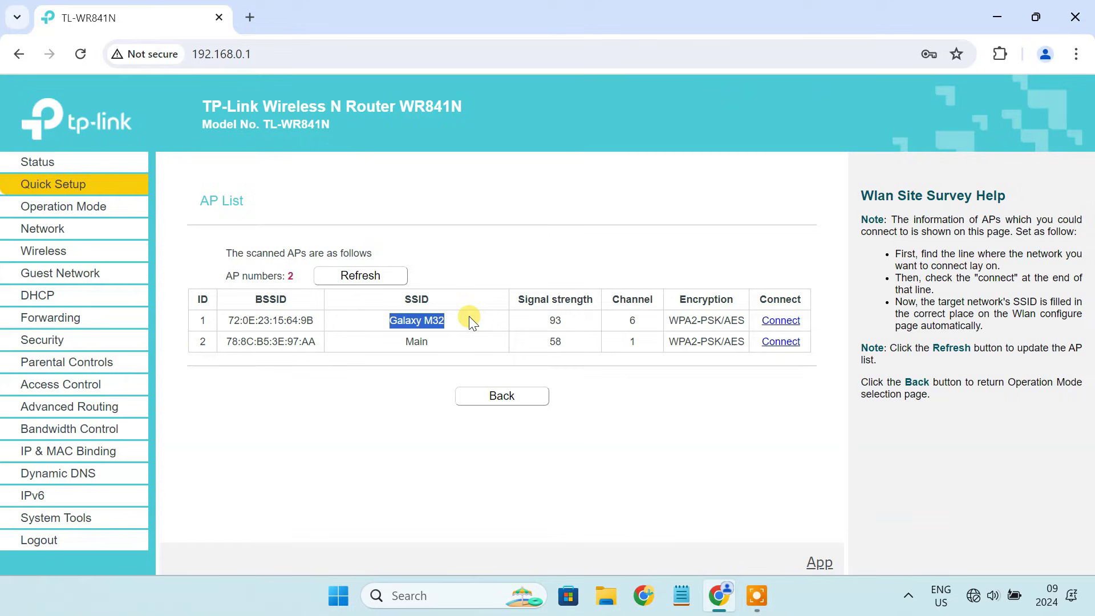
{"action": "left_click", "coordinate": [781, 321]}
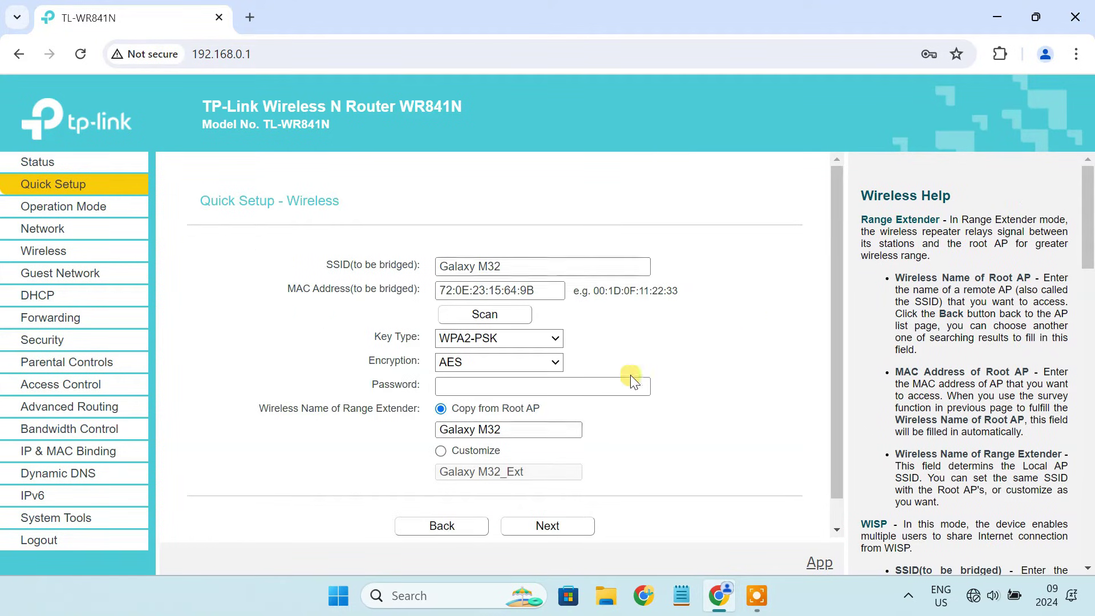
Step: Enter the Galaxy M32 hotspot's Wi-Fi password
{"action": "left_click", "coordinate": [488, 385]}
{"action": "type", "text": "12345678"}
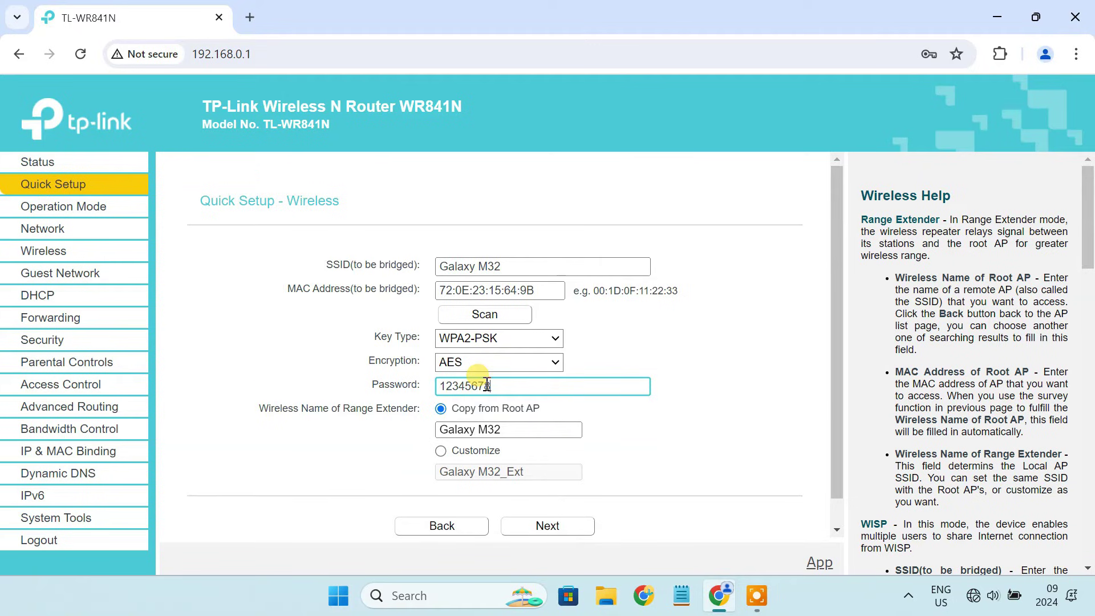
{"action": "scroll", "coordinate": [487, 386], "scroll_direction": "down", "scroll_amount": 1}
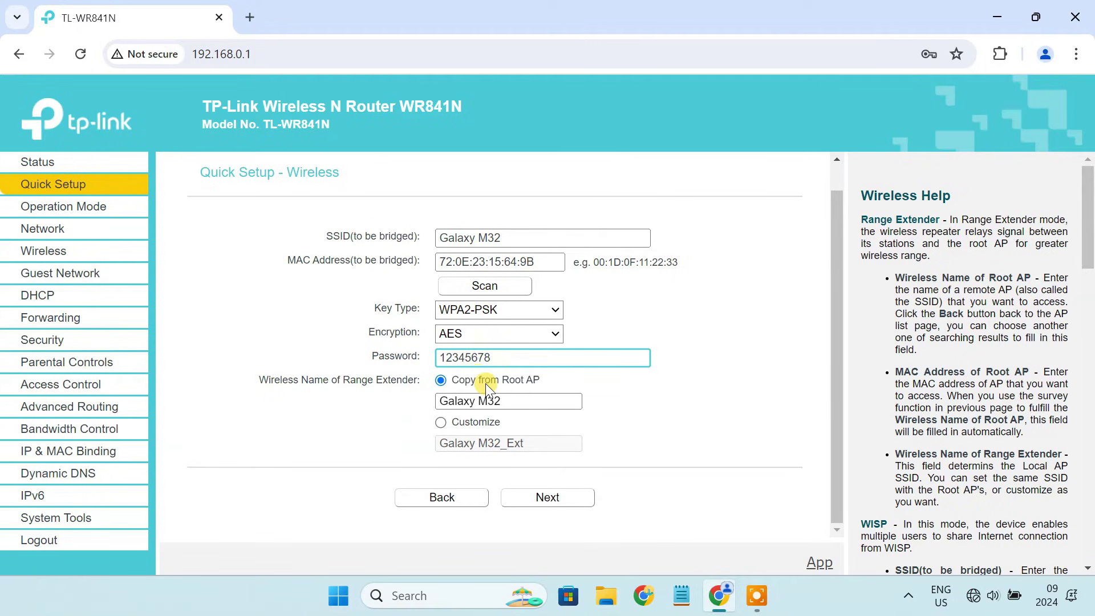
Step: Name the extended network Galaxy M32_Ext and advance to the settings review page
{"action": "left_click", "coordinate": [442, 425]}
{"action": "left_click", "coordinate": [526, 443]}
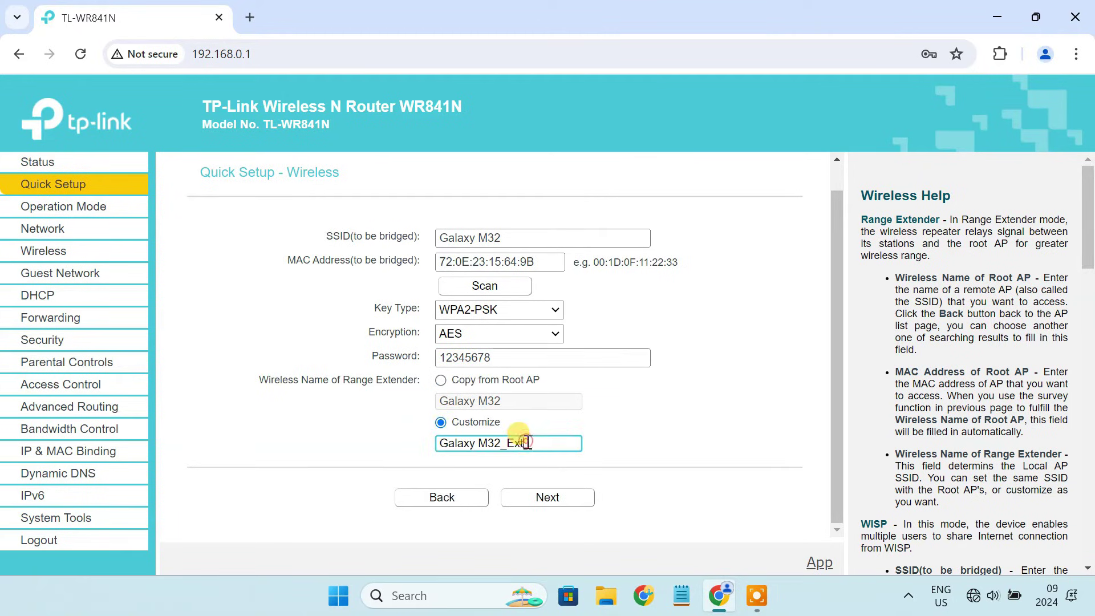
{"action": "triple_click", "coordinate": [526, 443]}
{"action": "left_click", "coordinate": [511, 457]}
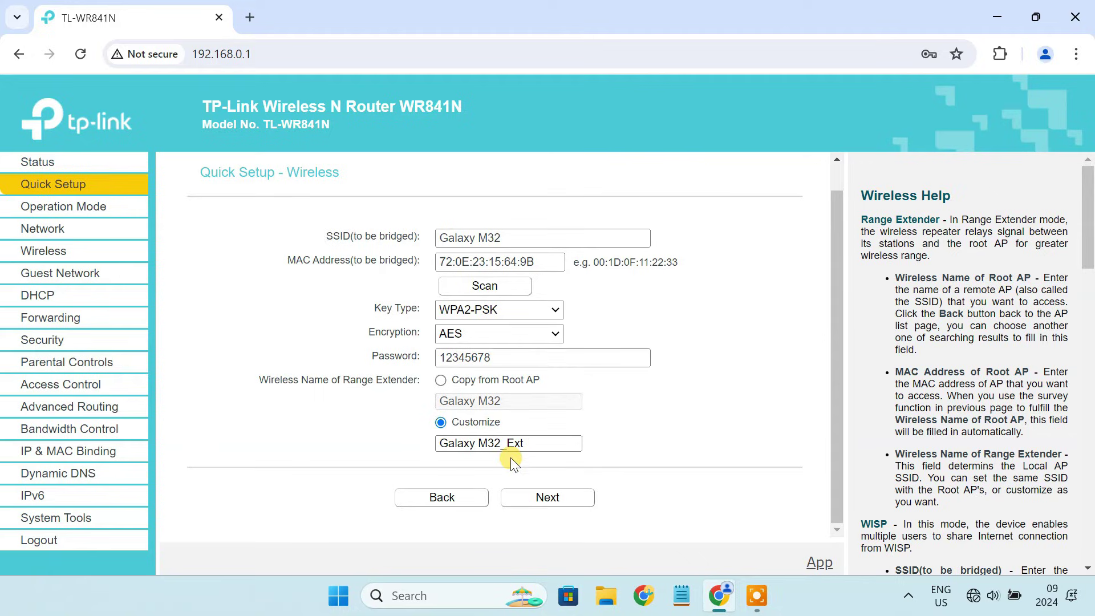
{"action": "left_click", "coordinate": [557, 497]}
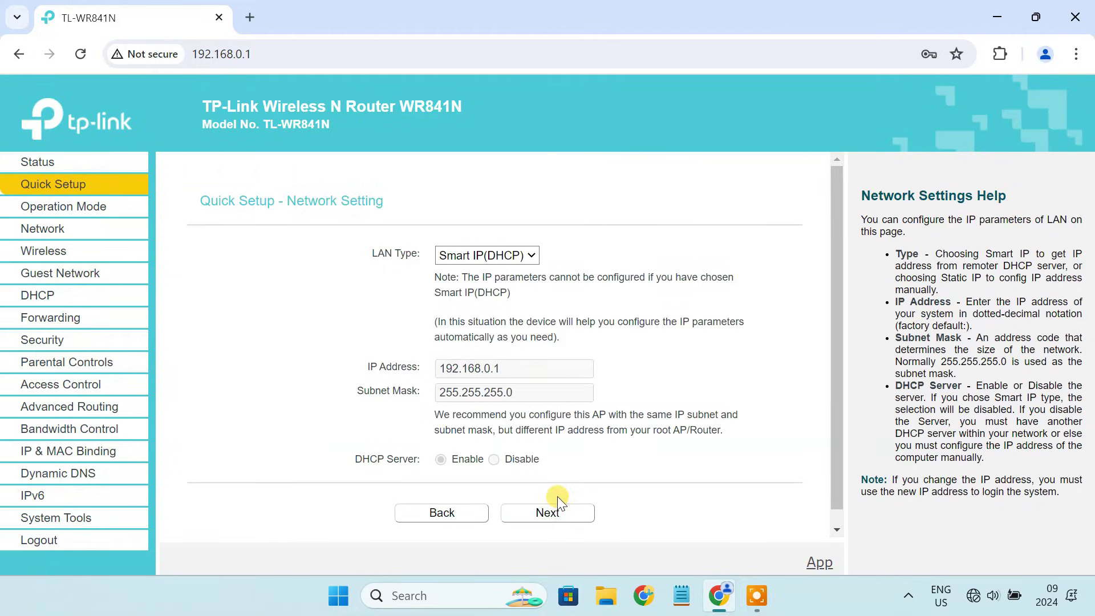
{"action": "left_click", "coordinate": [559, 511]}
{"action": "scroll", "coordinate": [558, 511], "scroll_direction": "down", "scroll_amount": 3}
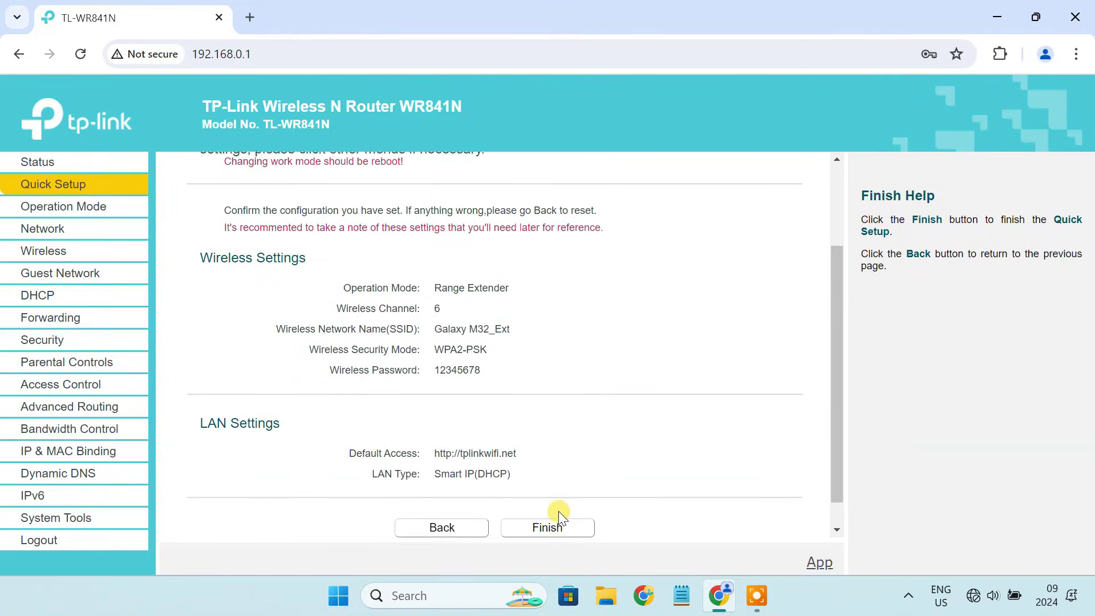
{"action": "scroll", "coordinate": [559, 511], "scroll_direction": "down", "scroll_amount": 1}
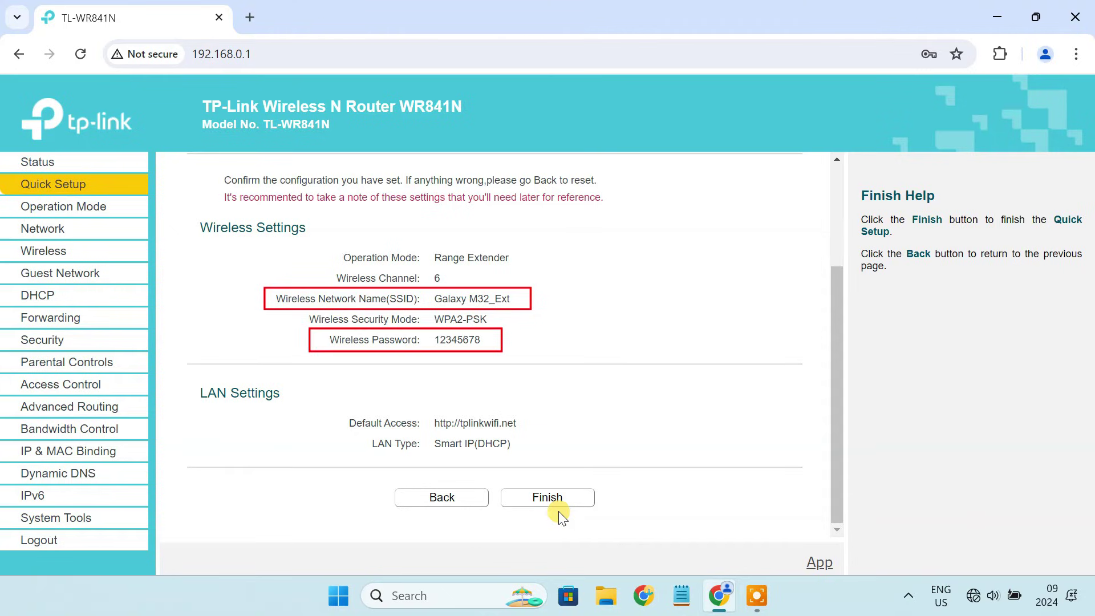
Step: Finish the router's Quick Setup and list the available Wi-Fi networks in Windows
{"action": "left_click", "coordinate": [560, 498]}
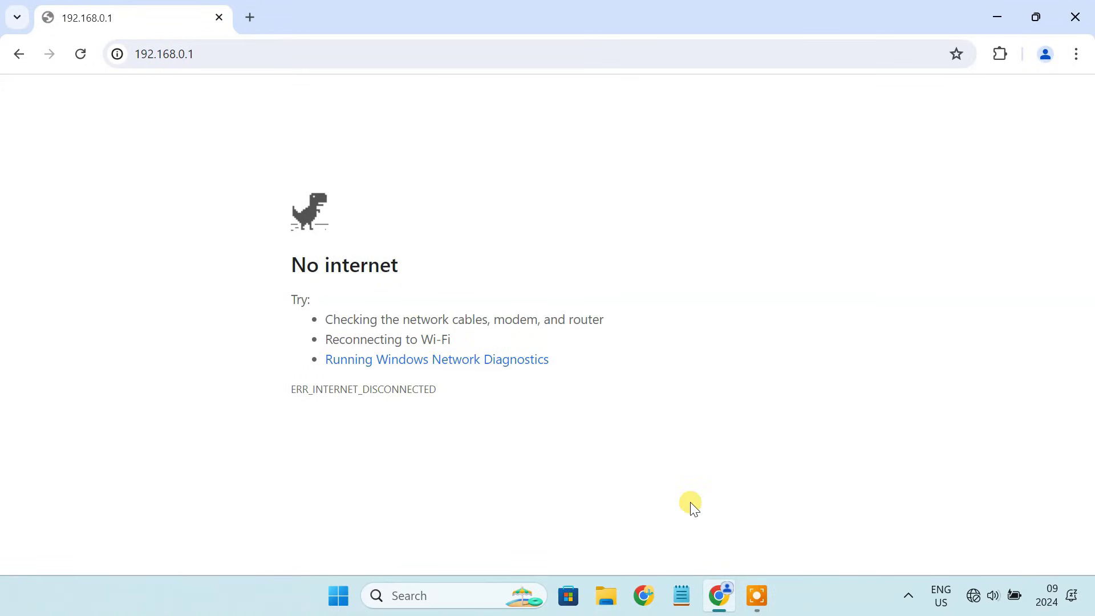
{"action": "left_click", "coordinate": [974, 595]}
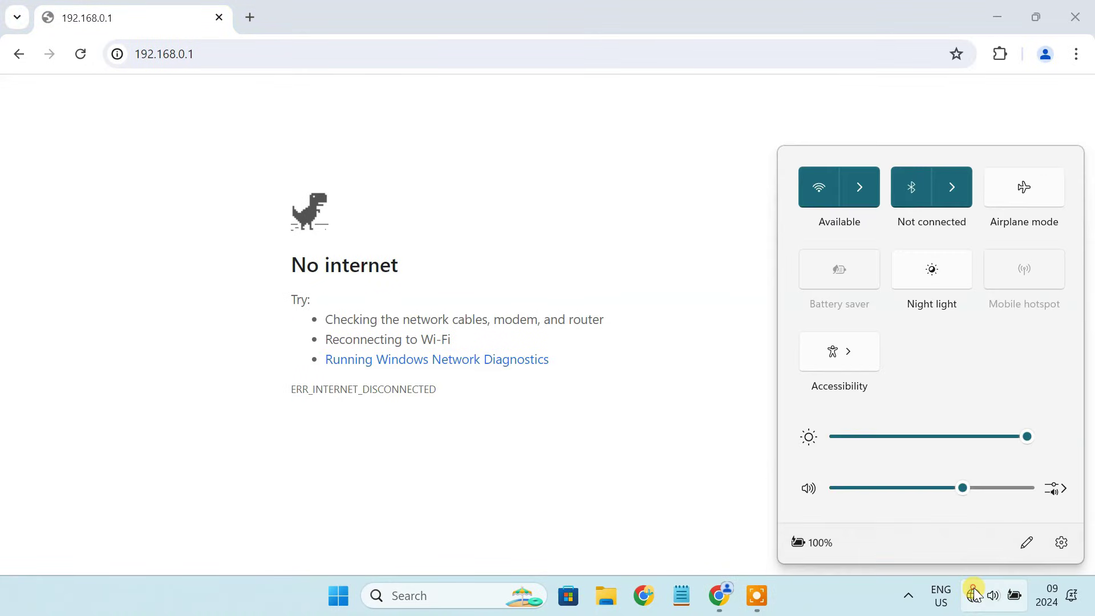
{"action": "left_click", "coordinate": [868, 200]}
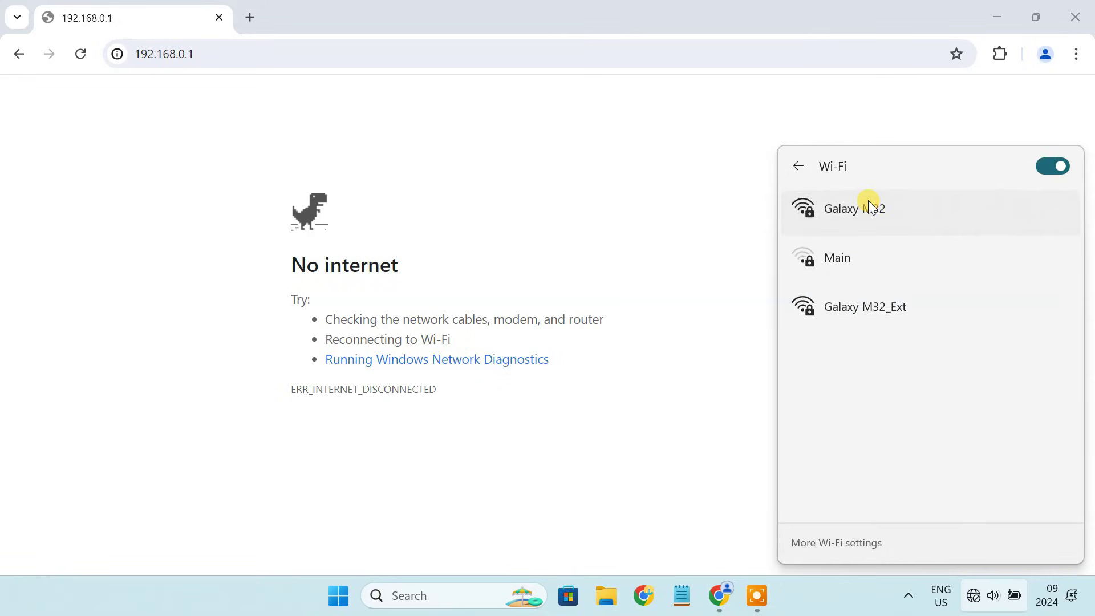
Step: Connect the laptop to Galaxy M32_Ext using its network security key
{"action": "left_click", "coordinate": [883, 317]}
{"action": "left_click", "coordinate": [977, 383]}
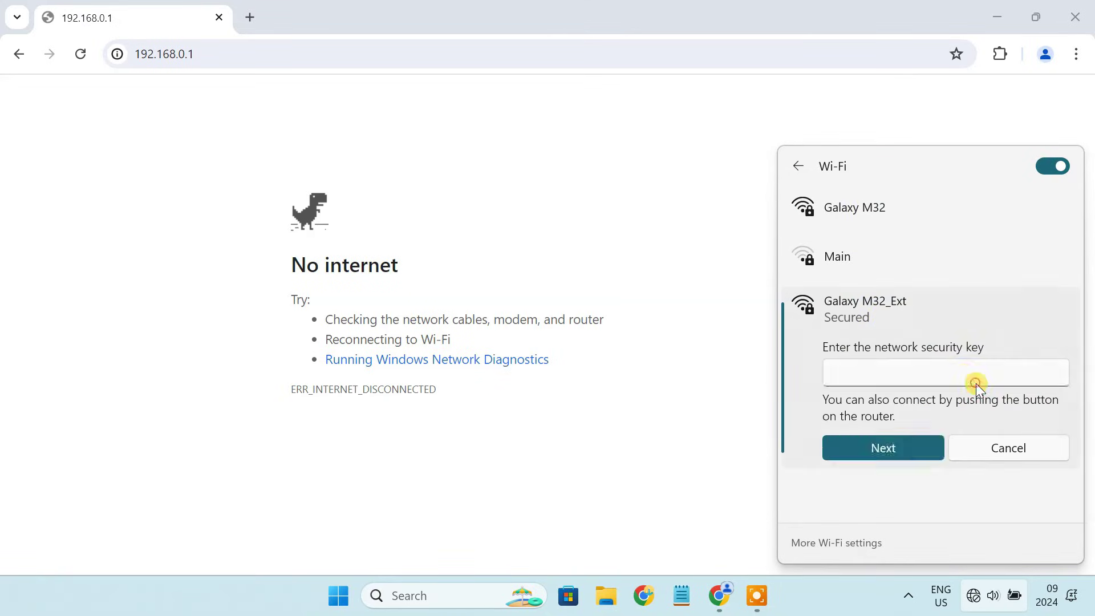
{"action": "type", "text": "••••"}
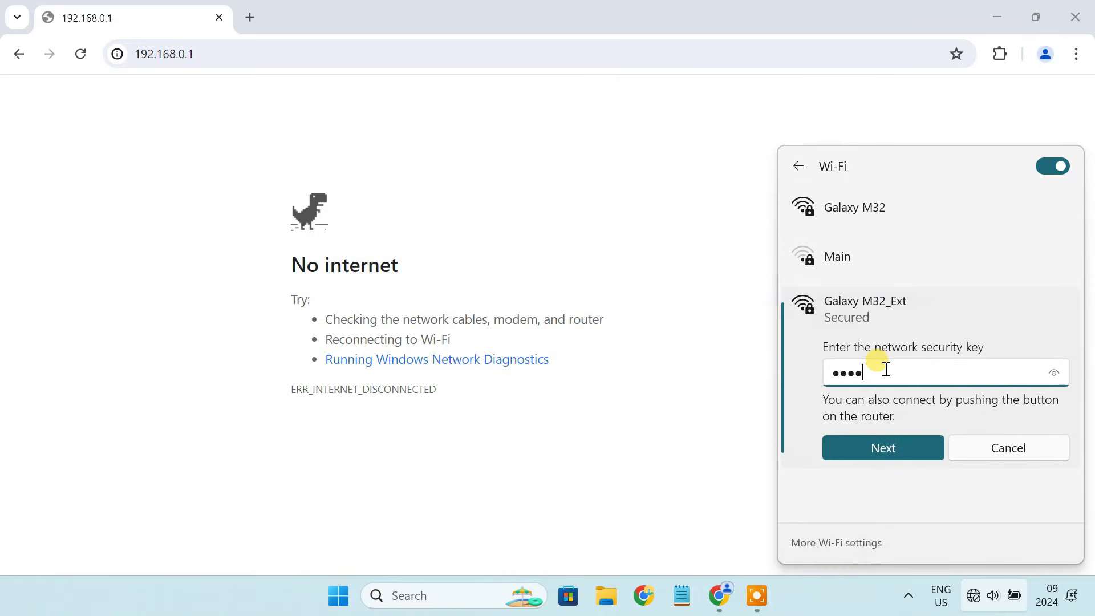
{"action": "left_click", "coordinate": [909, 450]}
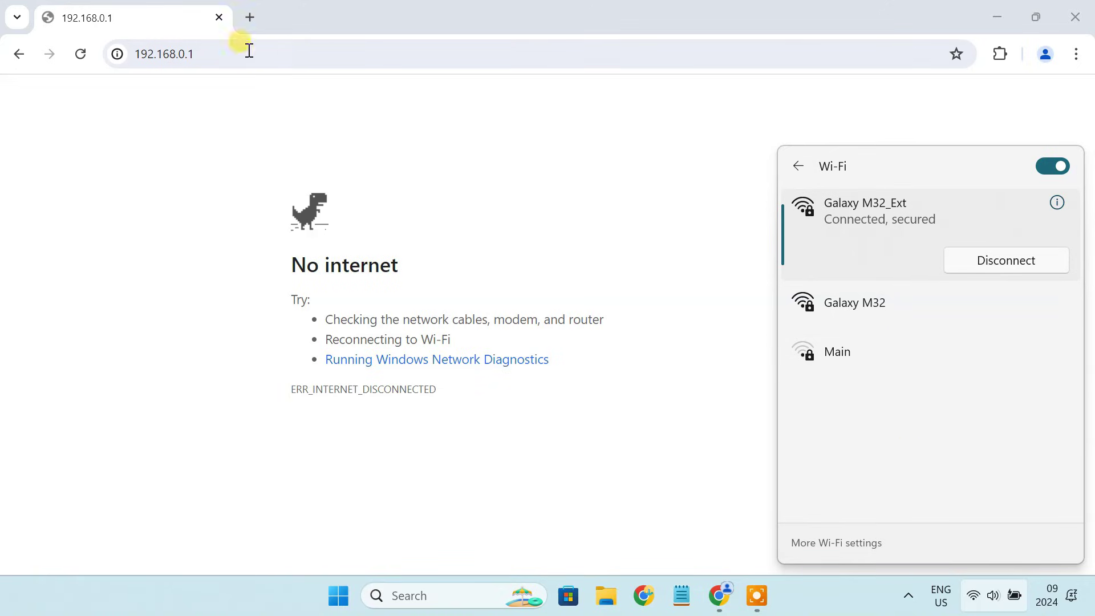
{"action": "left_click", "coordinate": [250, 19]}
Step: Close the router tab and search YouTube for 'techy druid'
{"action": "left_click", "coordinate": [220, 17]}
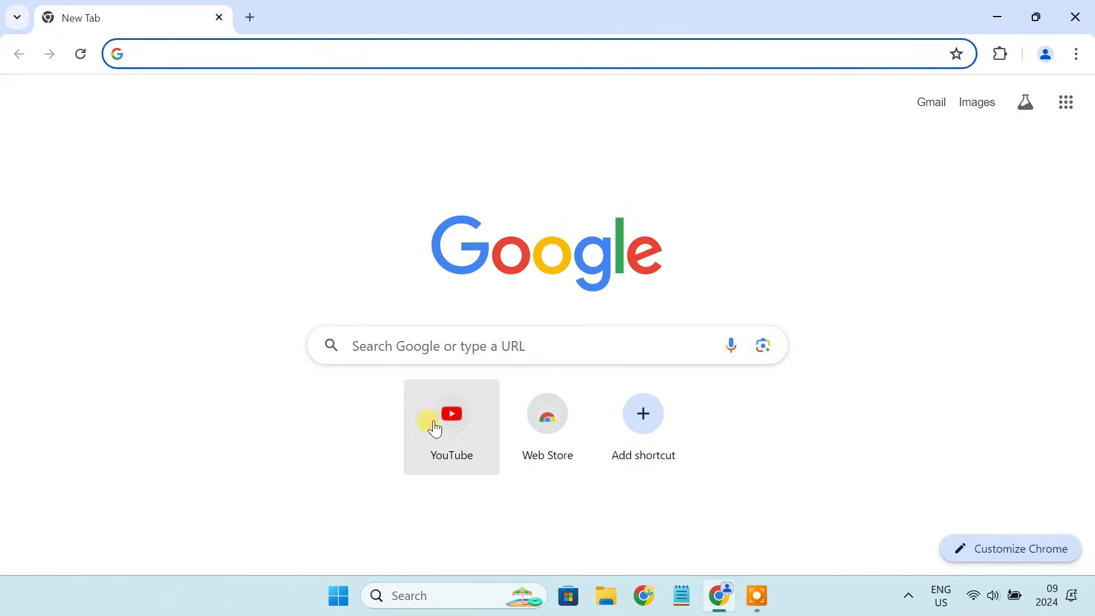
{"action": "left_click", "coordinate": [460, 424]}
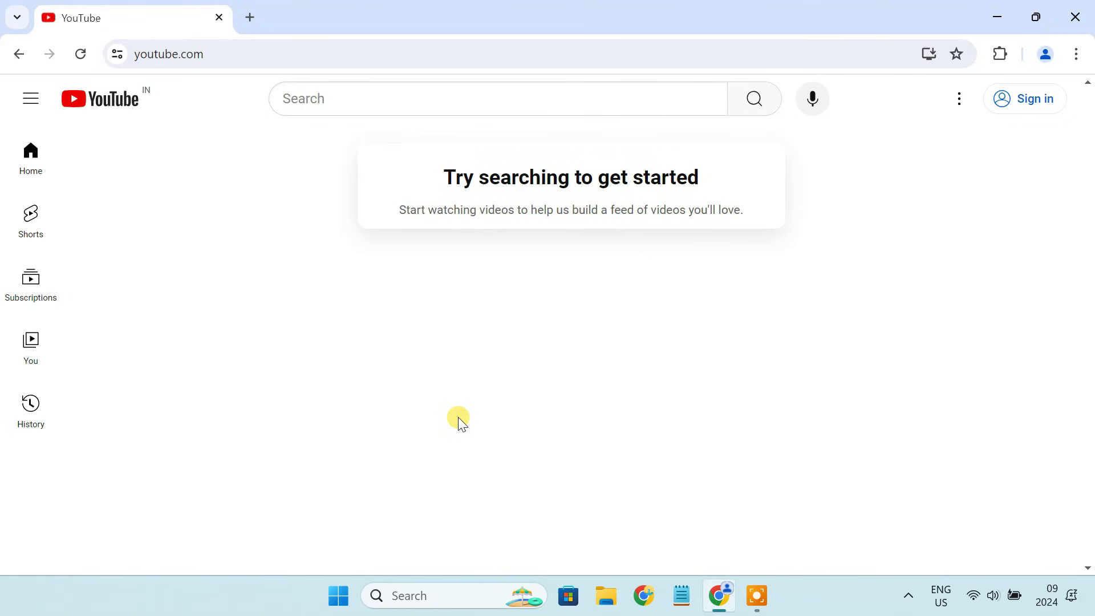
{"action": "left_click", "coordinate": [362, 100]}
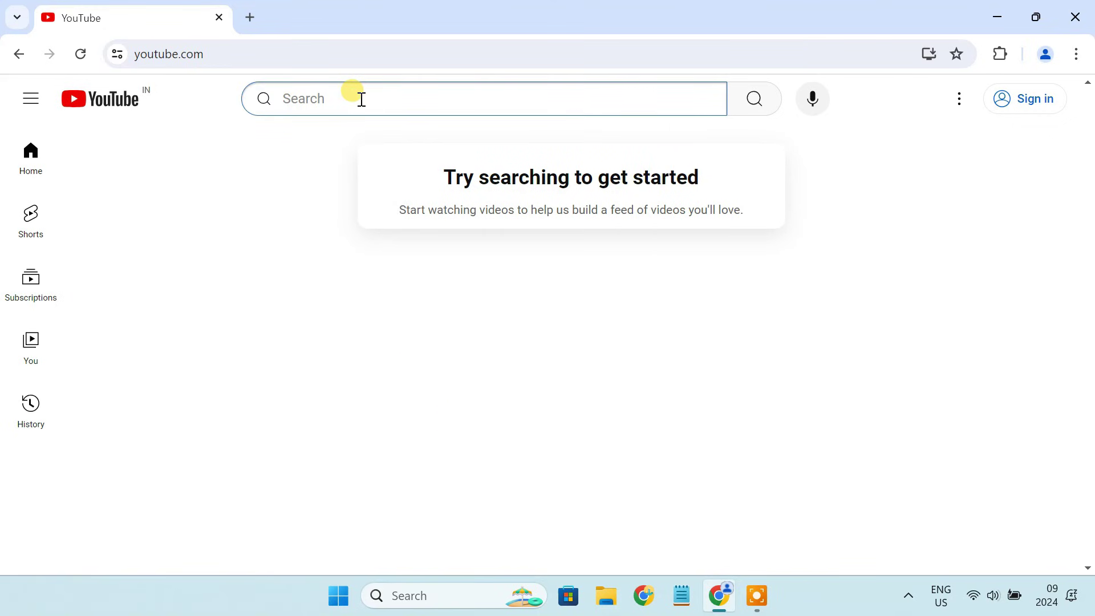
{"action": "type", "text": "techy druid"}
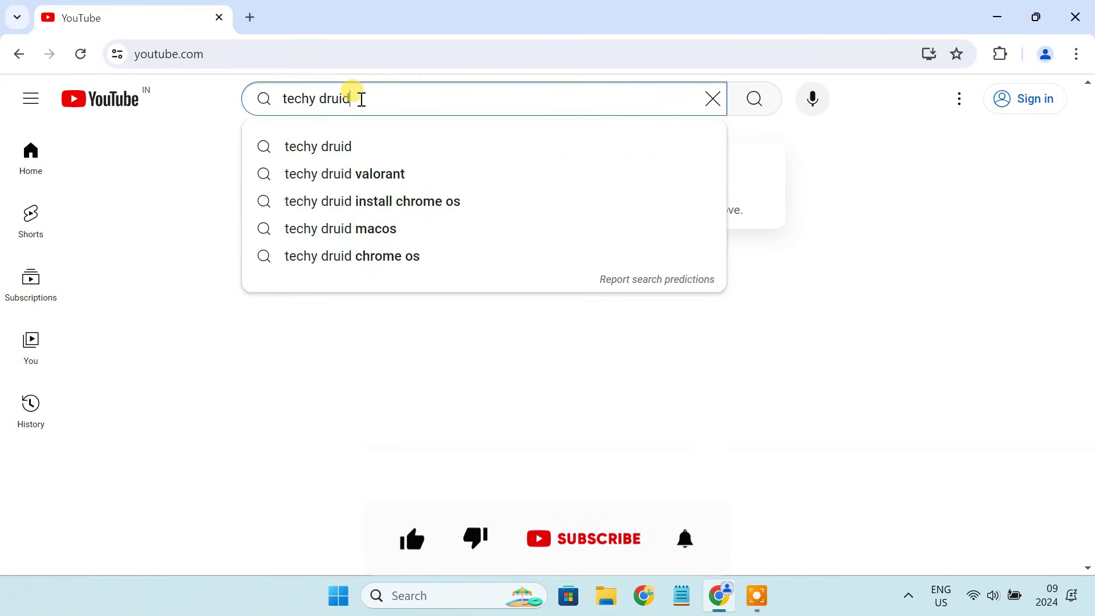
{"action": "key", "text": "Return"}
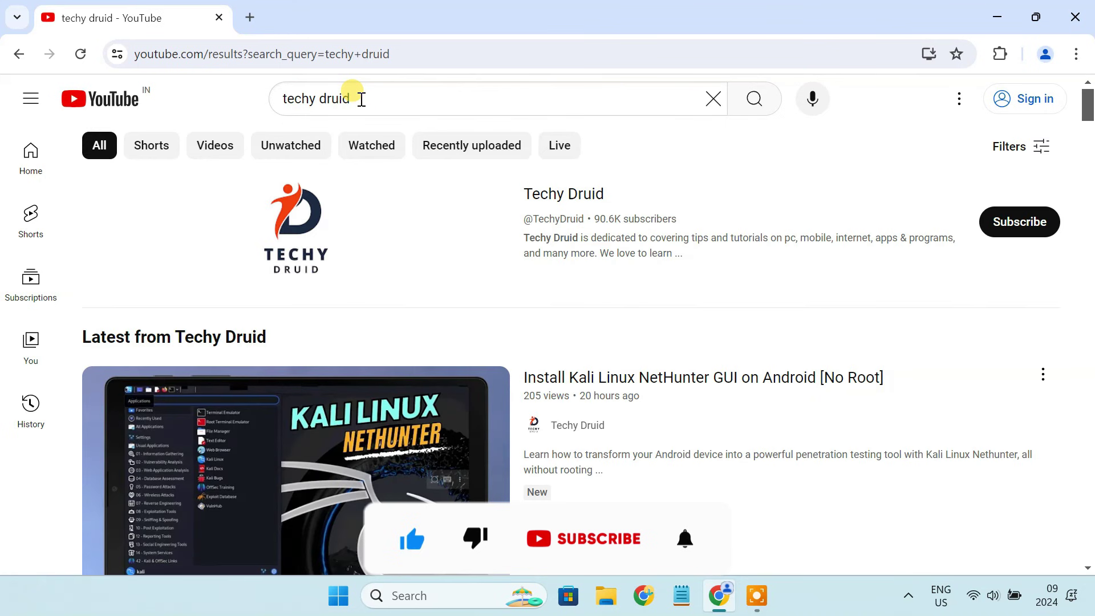
Step: Open the Techy Druid channel page and scroll through its videos
{"action": "left_click", "coordinate": [529, 210]}
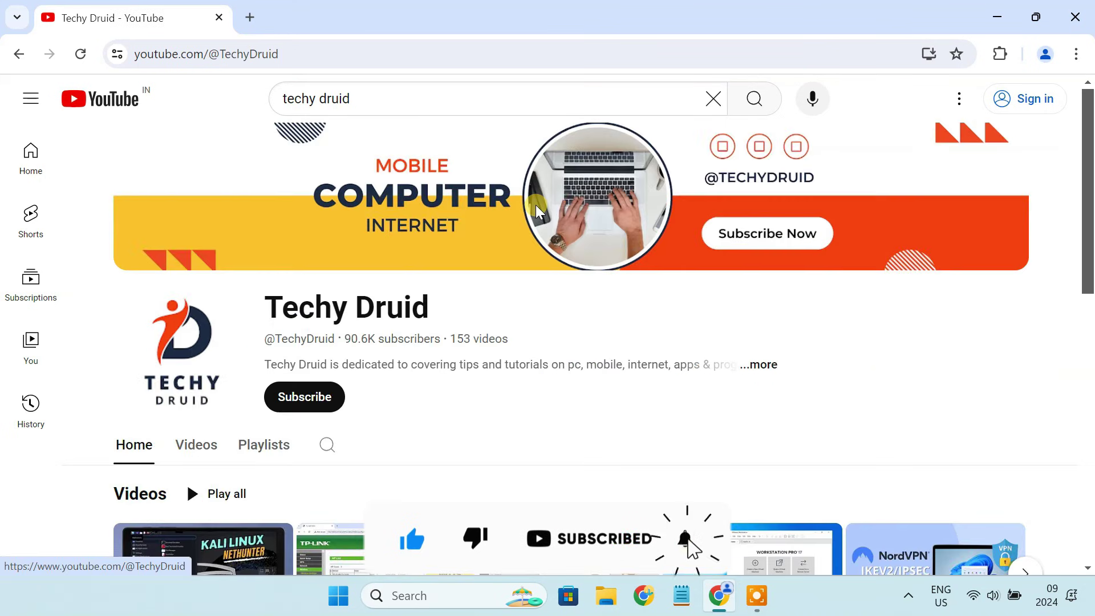
{"action": "scroll", "coordinate": [552, 337], "scroll_direction": "down", "scroll_amount": 1}
{"action": "scroll", "coordinate": [552, 336], "scroll_direction": "down", "scroll_amount": 4}
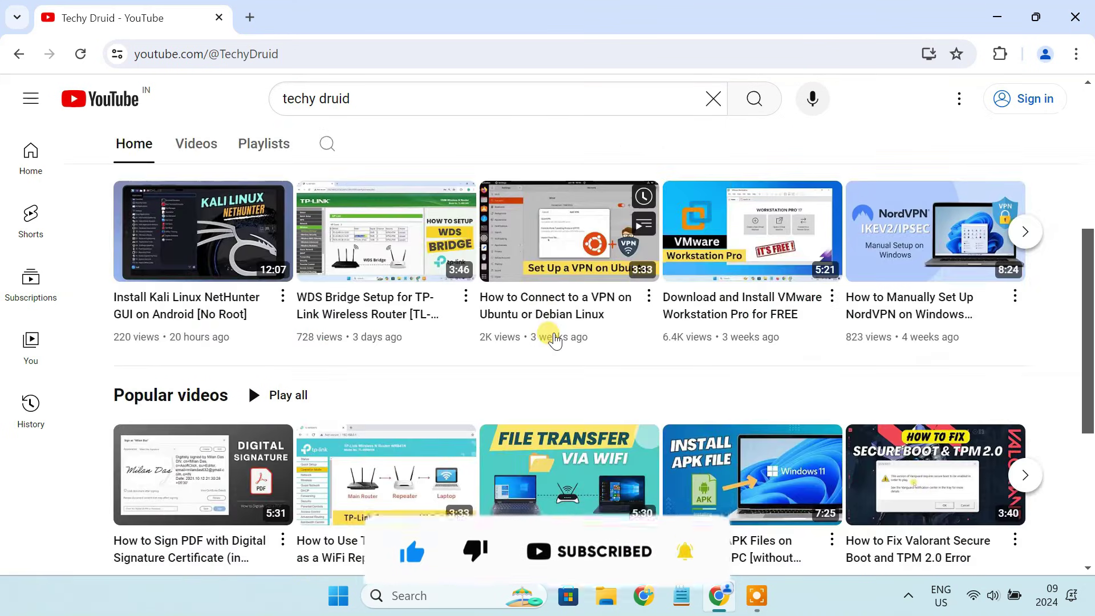